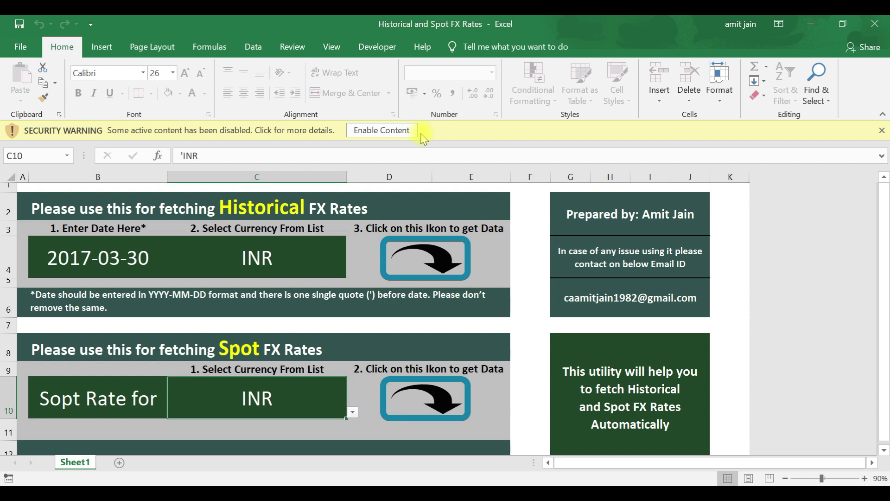
Step: Enable the workbook's active content and check the leading single quote in the historical date cell B4
left_click(370, 132)
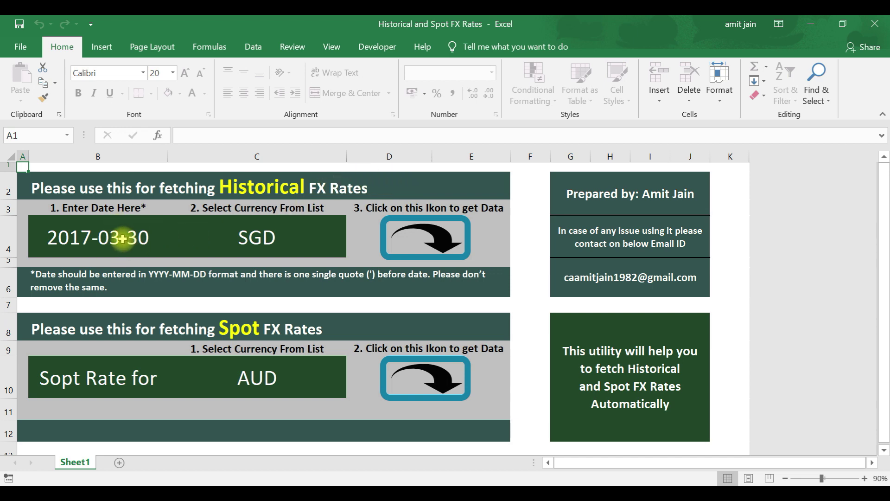
left_click(121, 237)
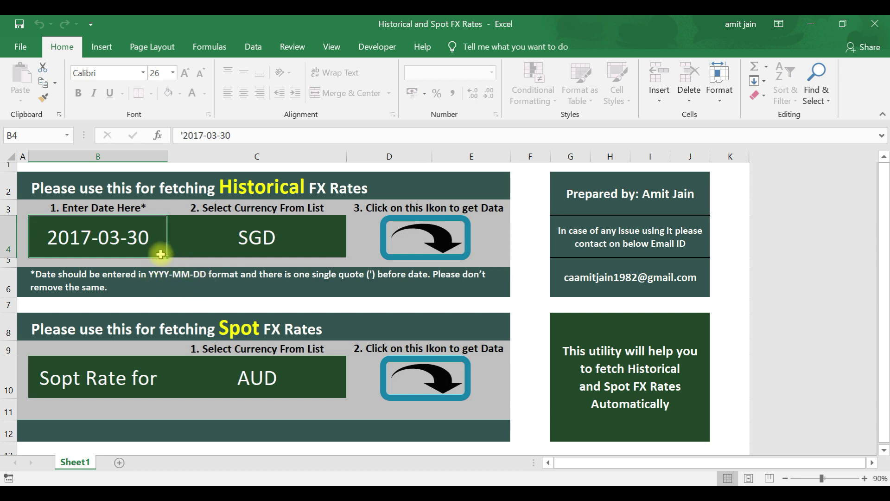
left_click(181, 136)
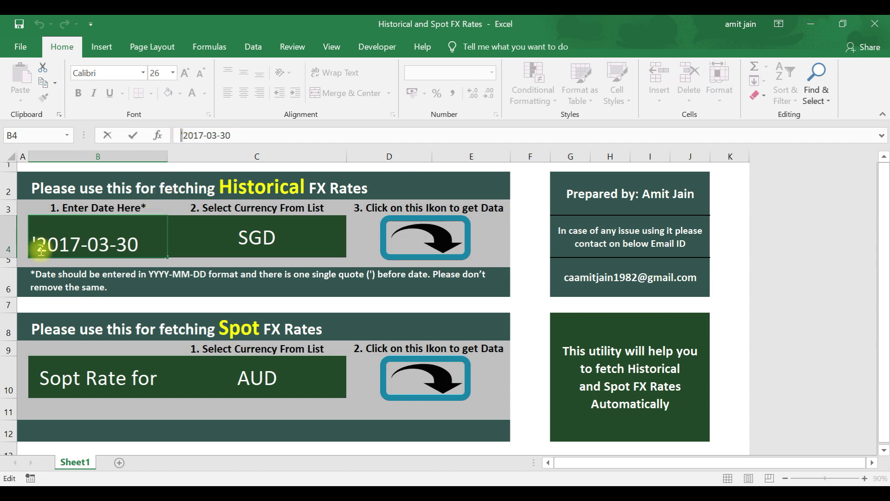
left_click_drag(37, 242, 31, 242)
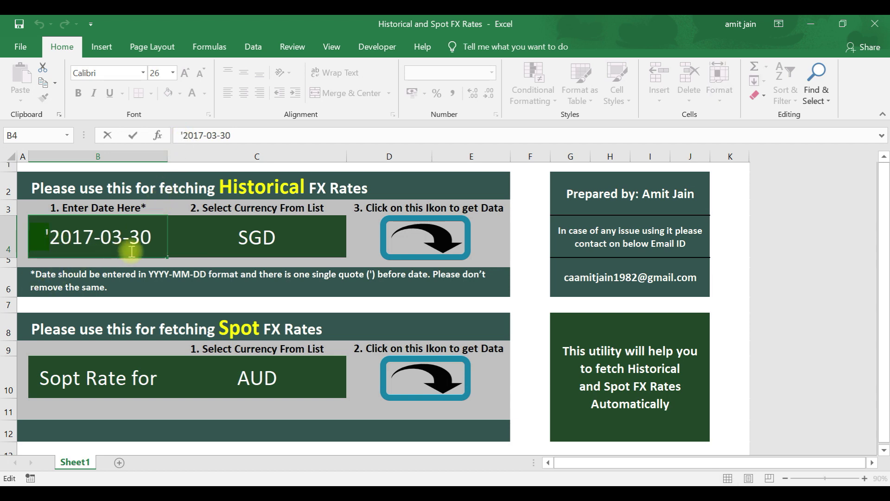
left_click(155, 288)
left_click(116, 232)
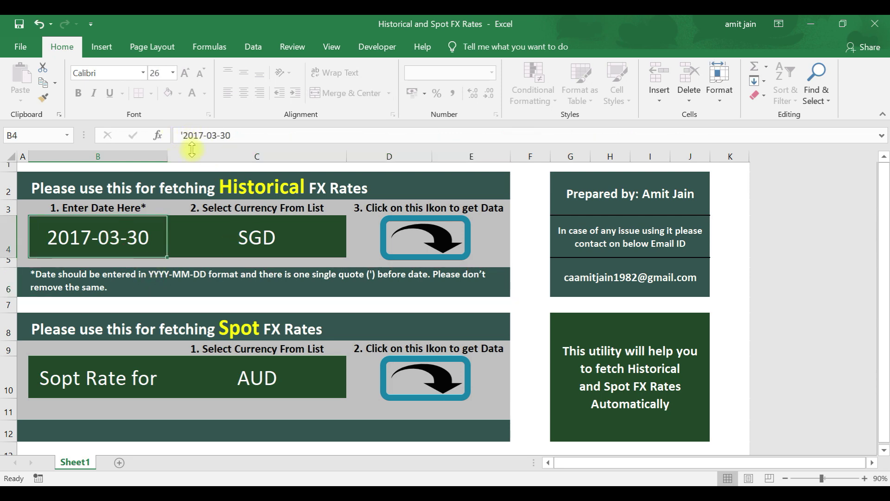
Step: Choose USD as the currency for historical rates and fetch the FX data for the date in B4
left_click(261, 238)
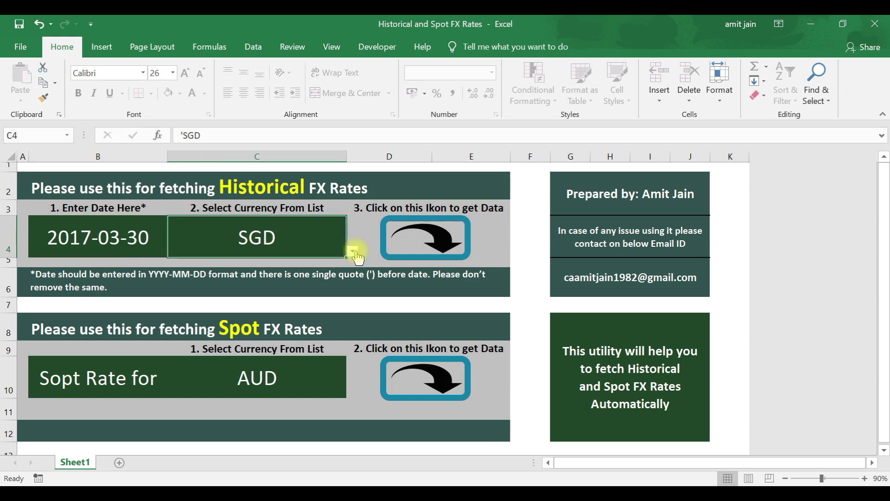
left_click(354, 251)
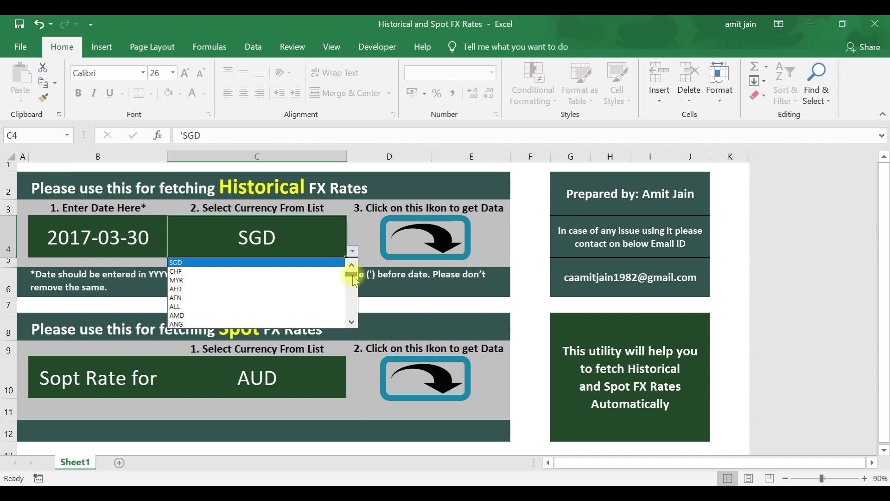
mouse_move(353, 278)
left_mouse_down()
mouse_move(354, 311)
mouse_move(350, 265)
left_mouse_up()
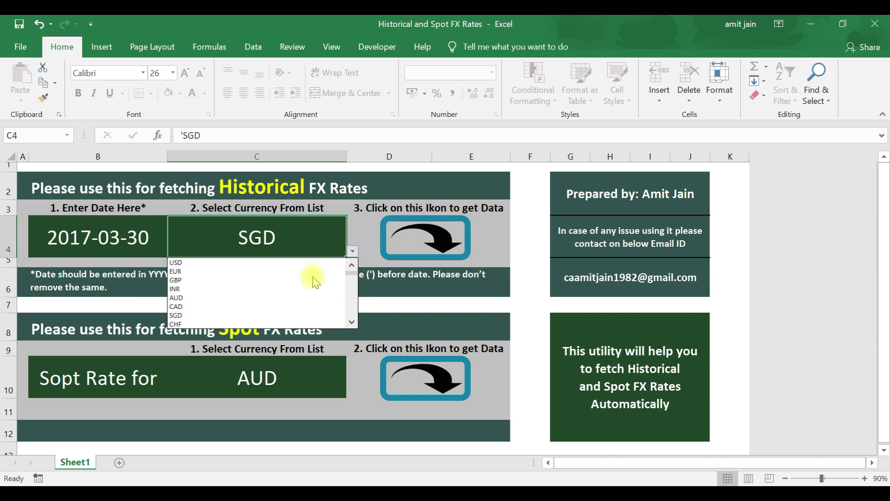
left_click(258, 263)
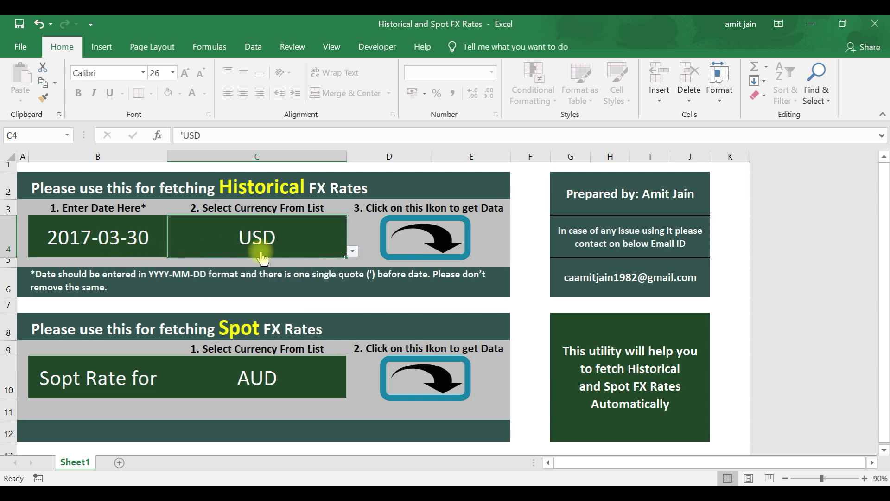
left_click(432, 239)
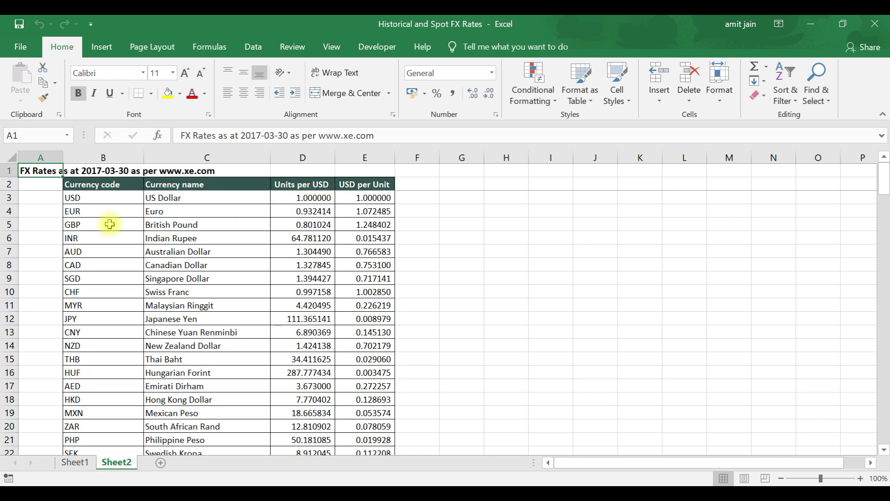
Step: Look through the fetched USD rate table on Sheet2 down to its last currency row and back
scroll(176, 360, "down", 5)
scroll(176, 360, "down", 20)
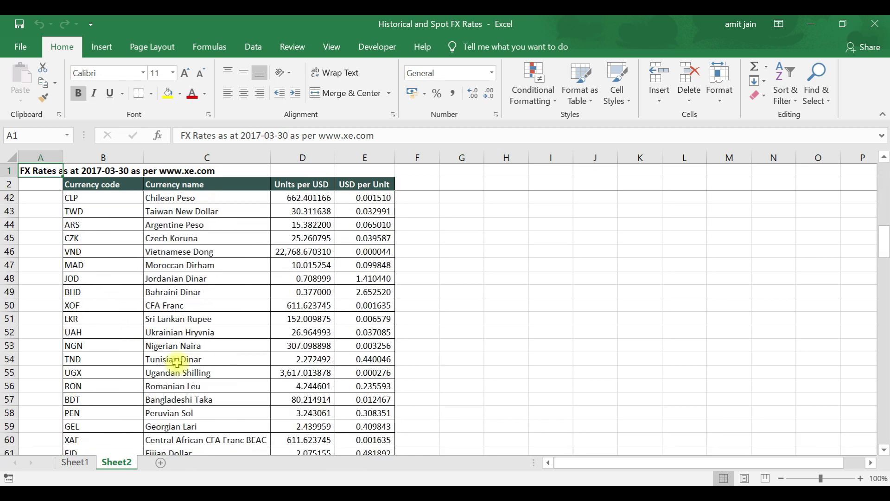
scroll(174, 369, "down", 14)
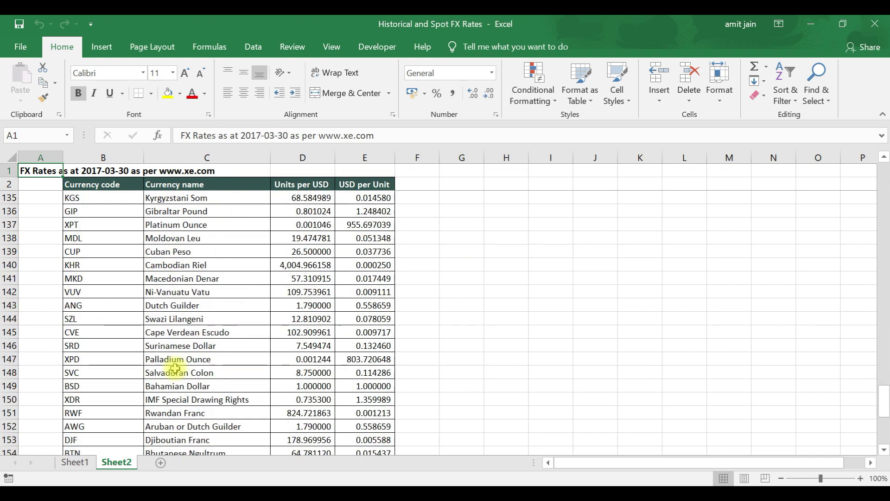
scroll(175, 369, "up", 1)
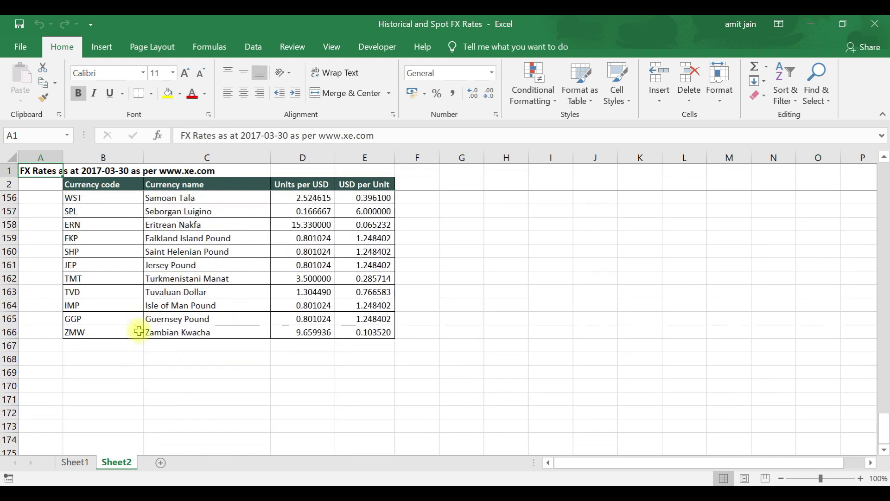
left_click(137, 332)
scroll(186, 325, "up", 20)
scroll(171, 246, "up", 20)
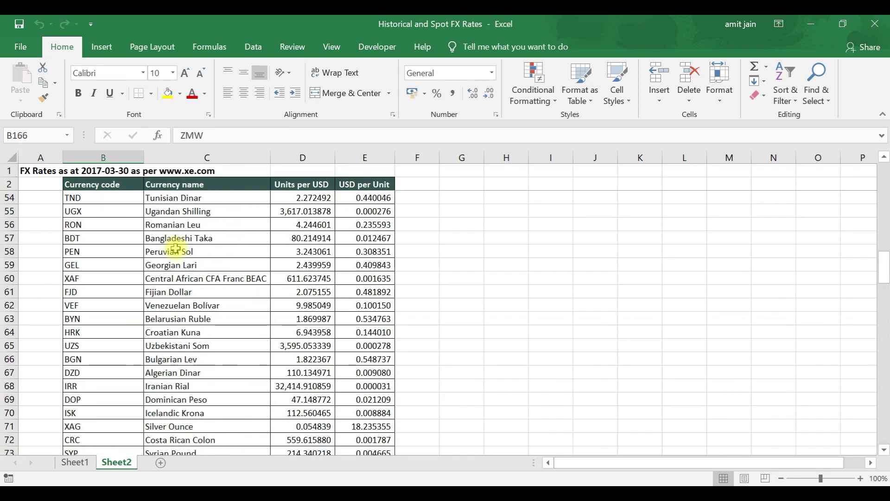
Step: Examine the Units per USD column for the US Dollar, Euro, British Pound and Indian Rupee
left_click(306, 159)
left_click(299, 185)
left_click(298, 199)
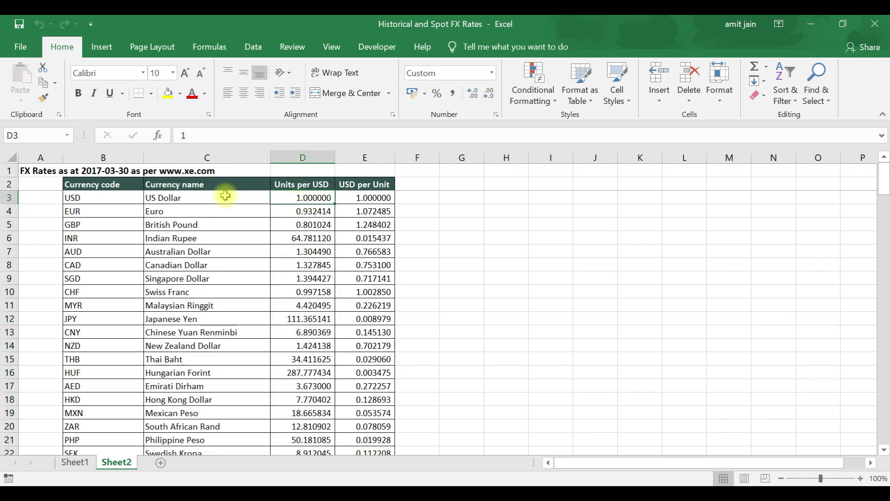
left_click(304, 212)
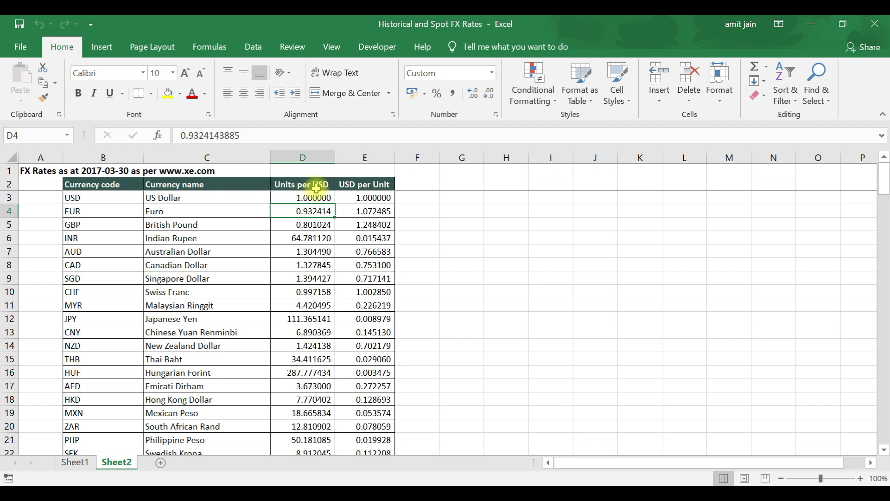
left_click(312, 225)
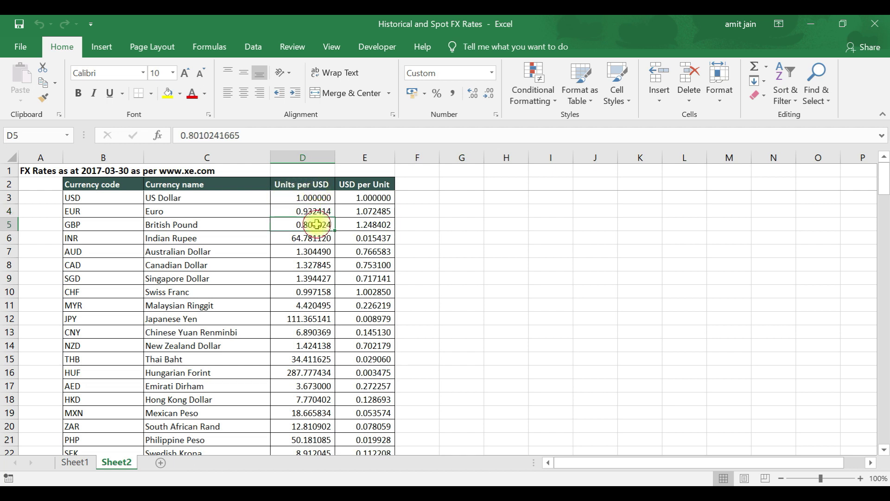
left_click(310, 238)
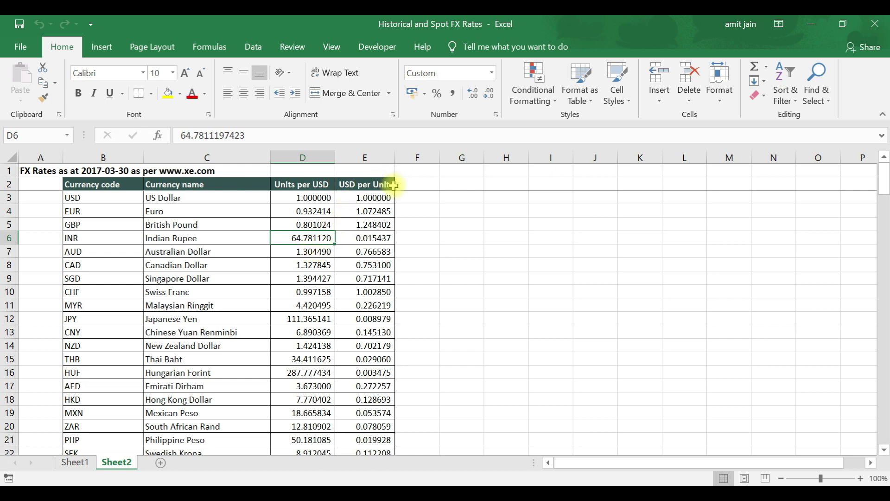
Step: Examine the USD per Unit values for the Euro, British Pound and Indian Rupee, and compare both rate columns
left_click(381, 215)
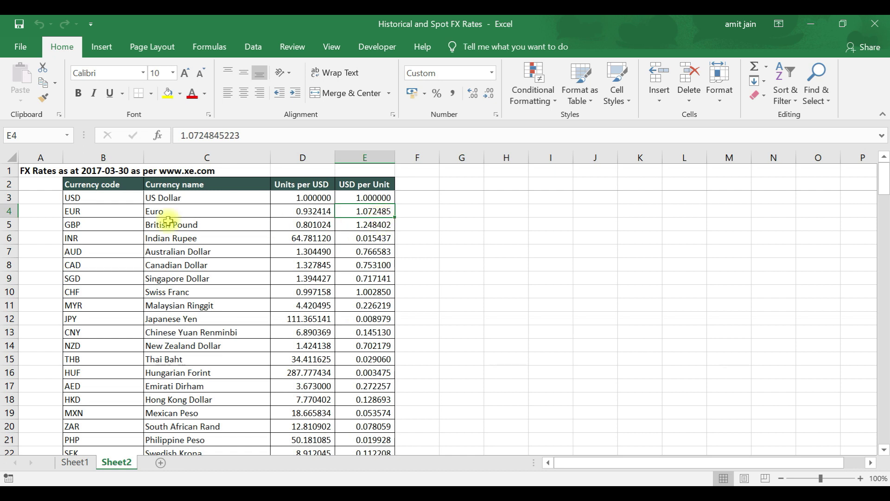
left_click(110, 232)
left_click(352, 225)
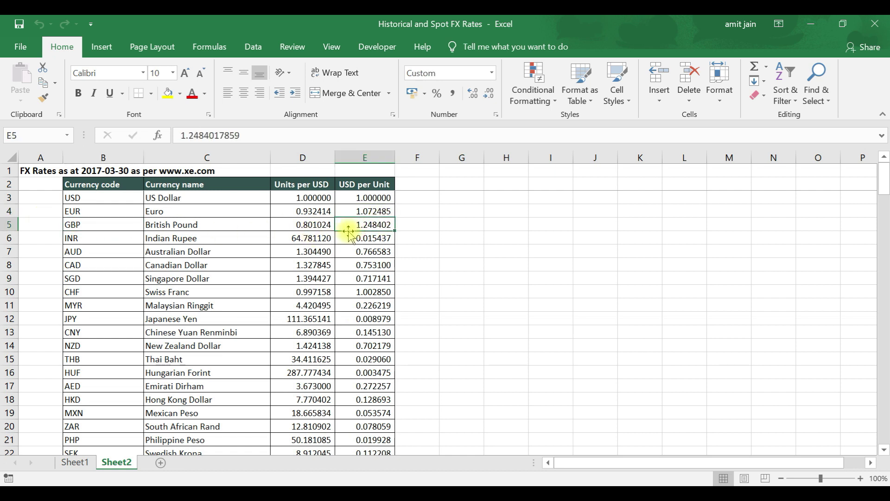
left_click(74, 238)
left_click(366, 239)
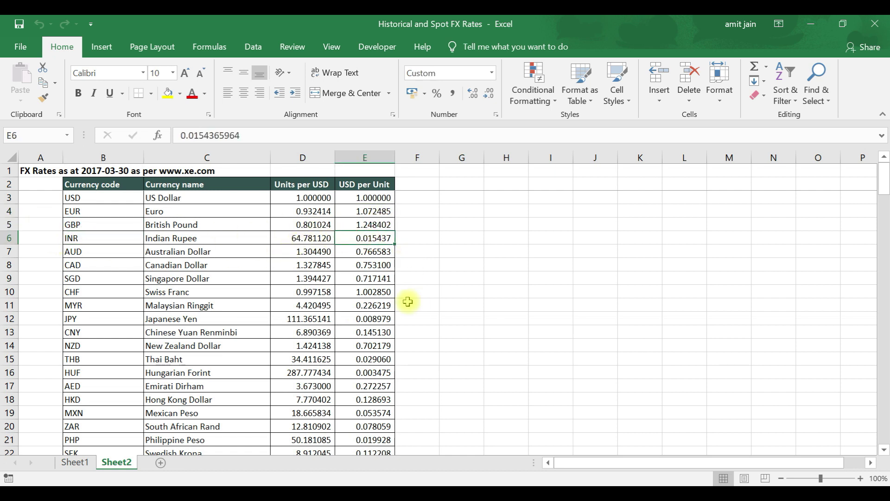
left_click(303, 157)
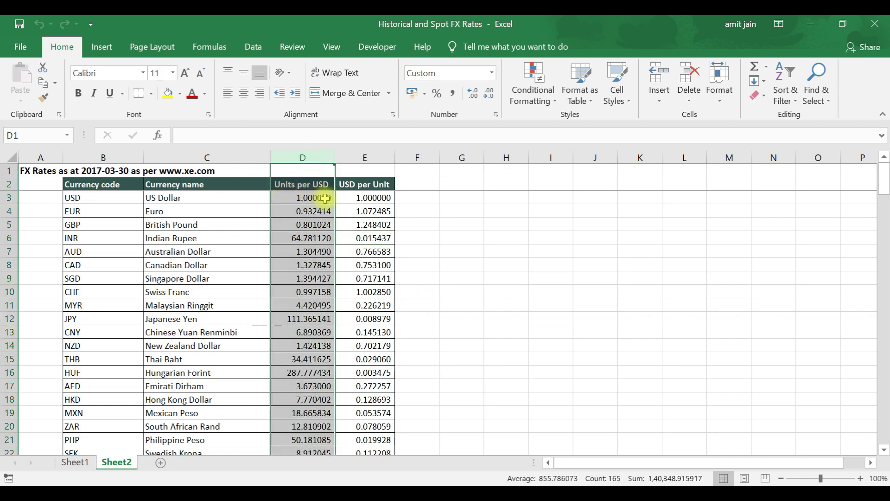
left_click(377, 158)
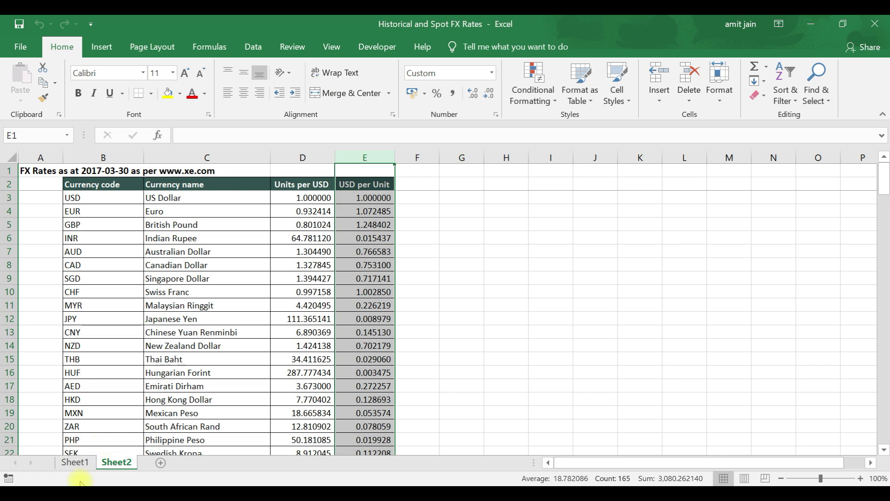
Step: Return to Sheet1, change the historical currency to INR and fetch the rates for the same date
left_click(85, 462)
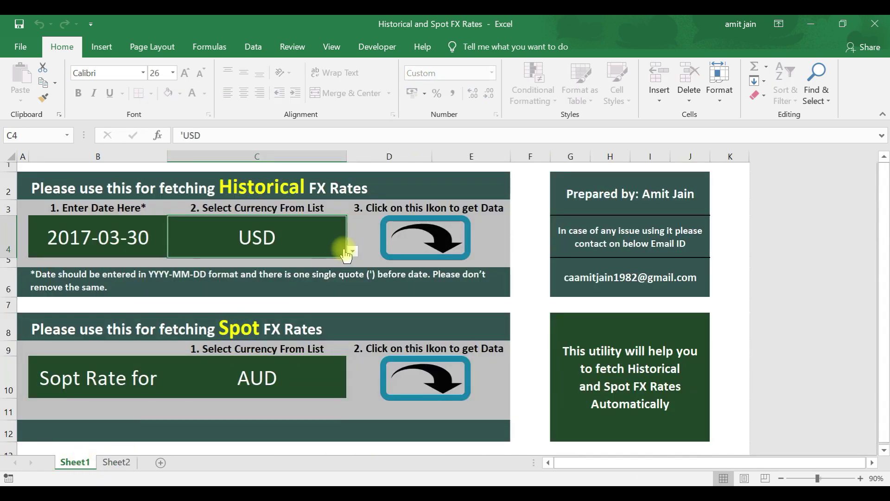
left_click(352, 253)
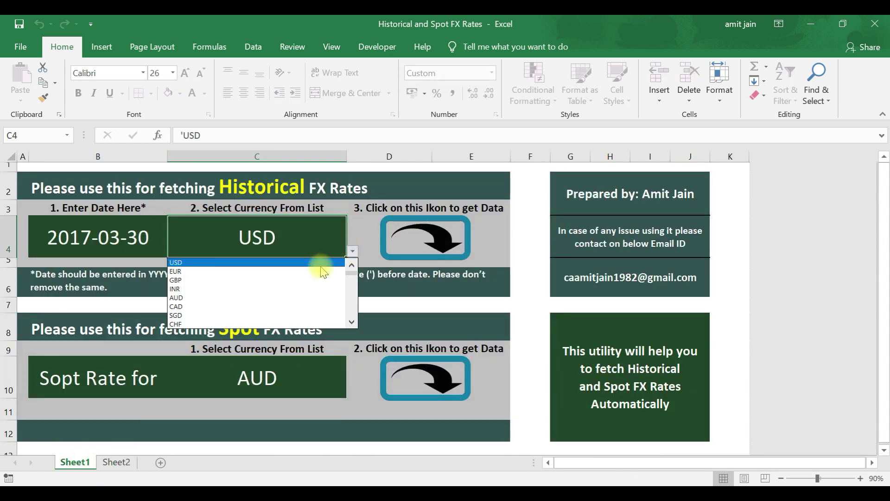
left_click(314, 288)
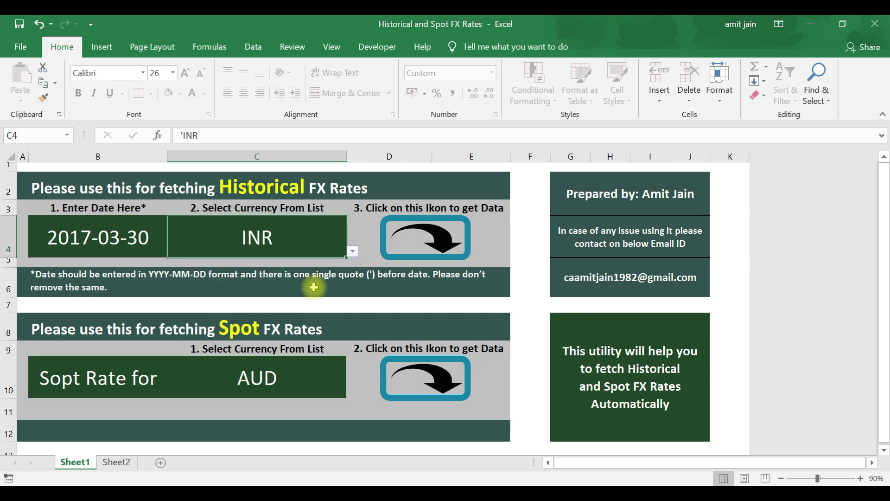
left_click(419, 241)
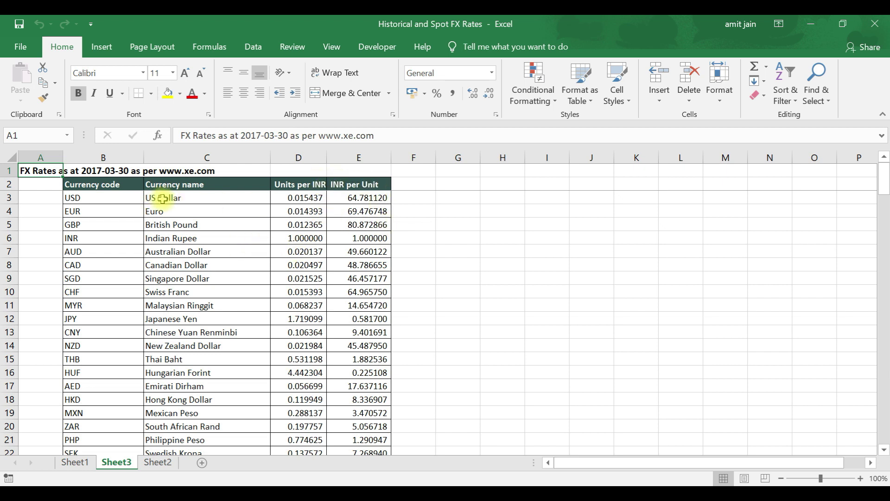
Step: Examine the Units per INR and INR per Unit columns for the first currencies in the new table on Sheet3
left_click(285, 197)
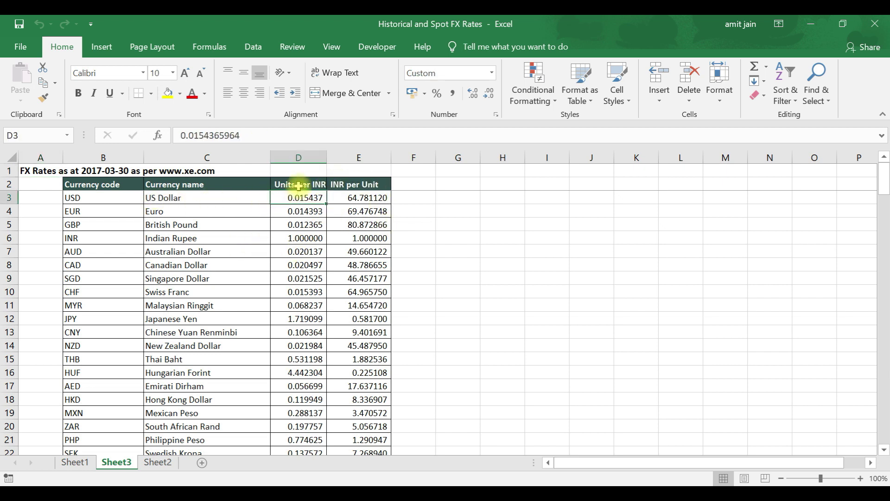
left_click(311, 213)
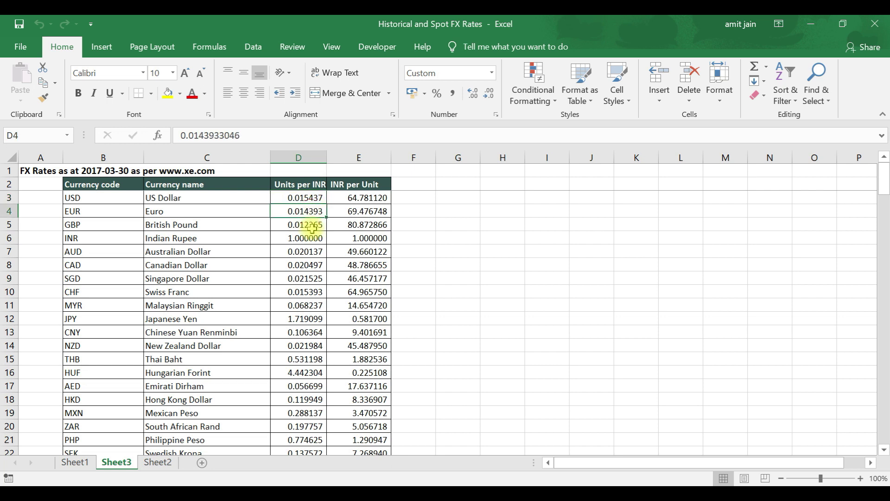
left_click(311, 225)
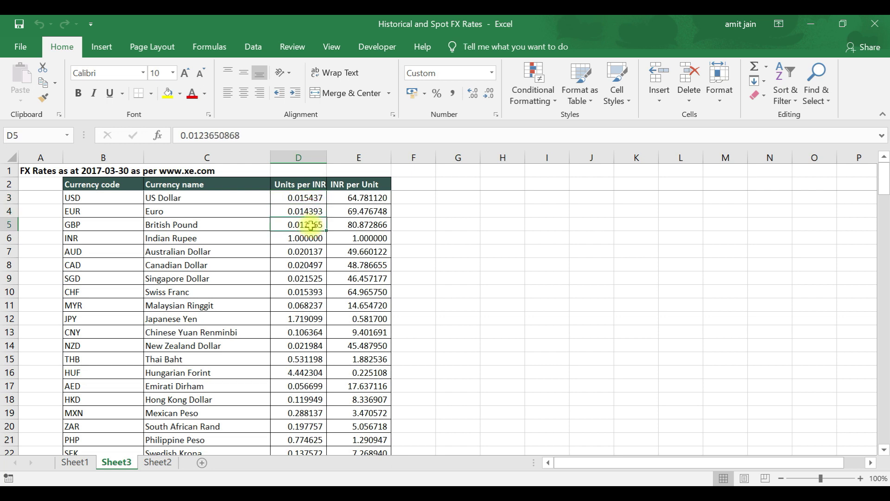
left_click(356, 187)
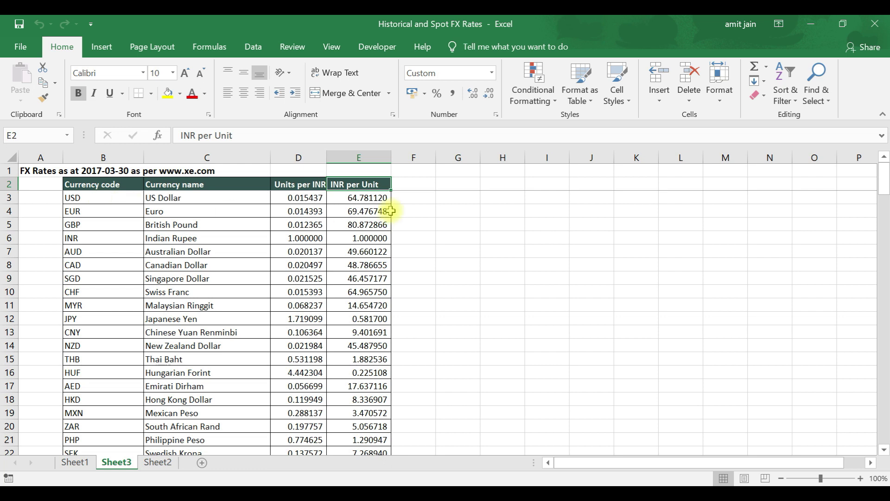
left_click(370, 197)
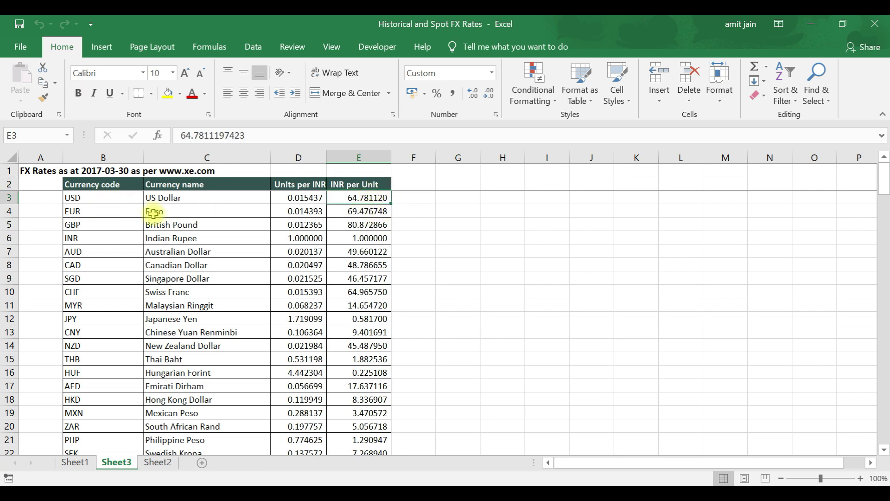
left_click(371, 211)
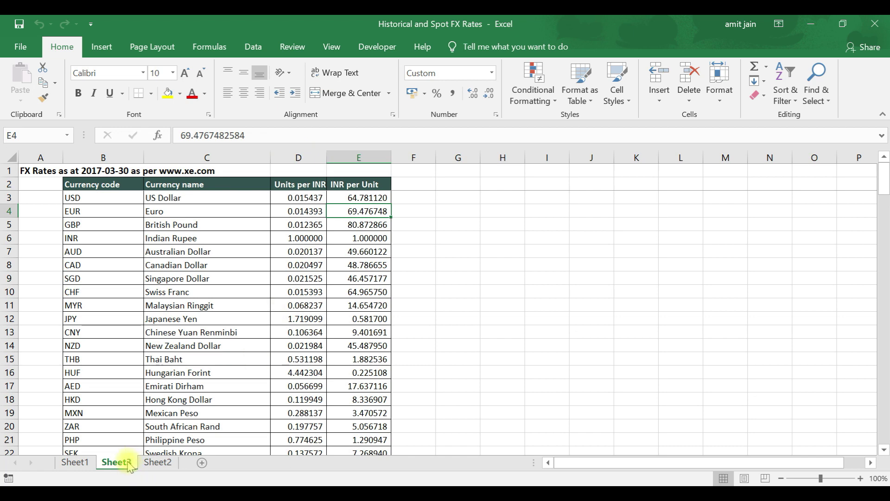
Step: Return to Sheet1, choose INR as the spot rate currency and fetch the spot FX rates
left_click(86, 463)
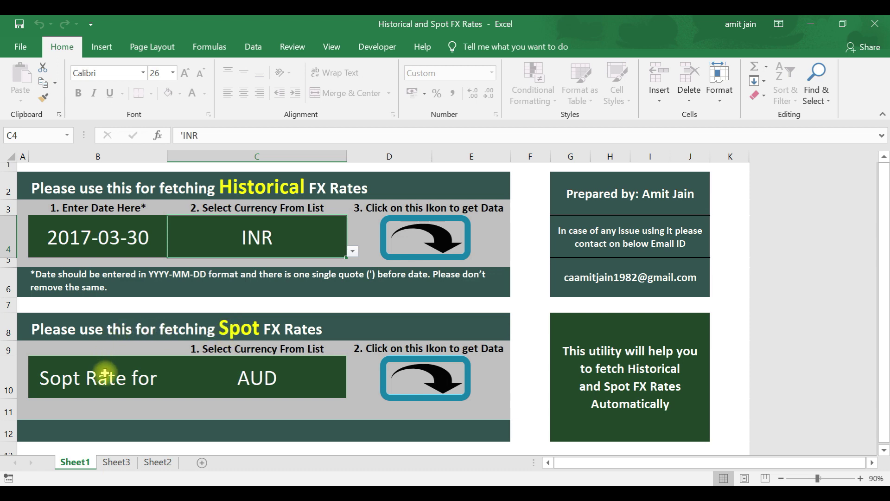
left_click(239, 375)
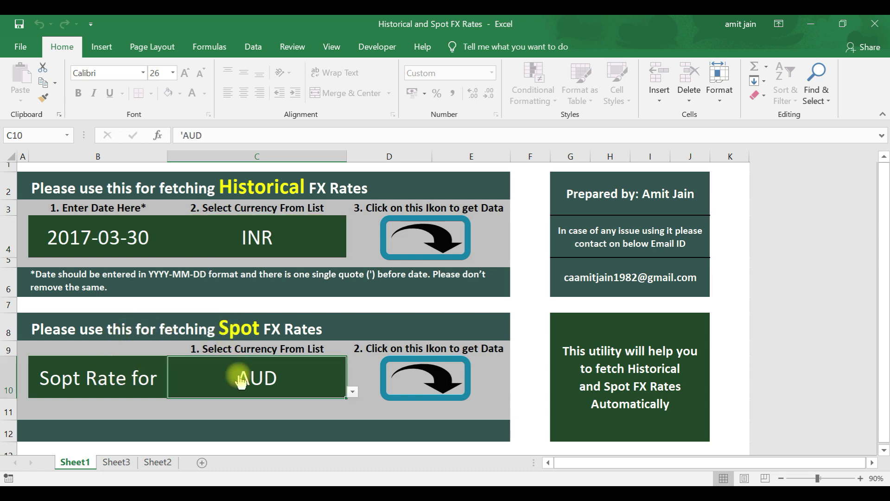
left_click(354, 392)
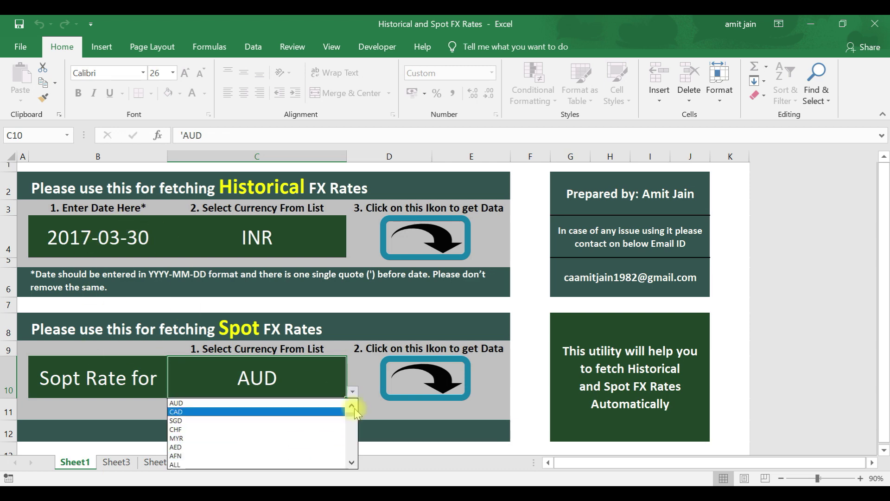
left_click(349, 413)
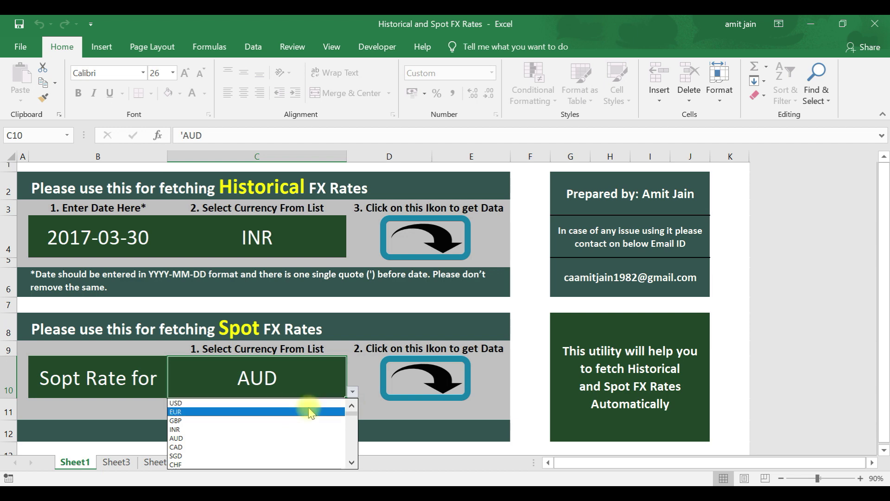
left_click(290, 429)
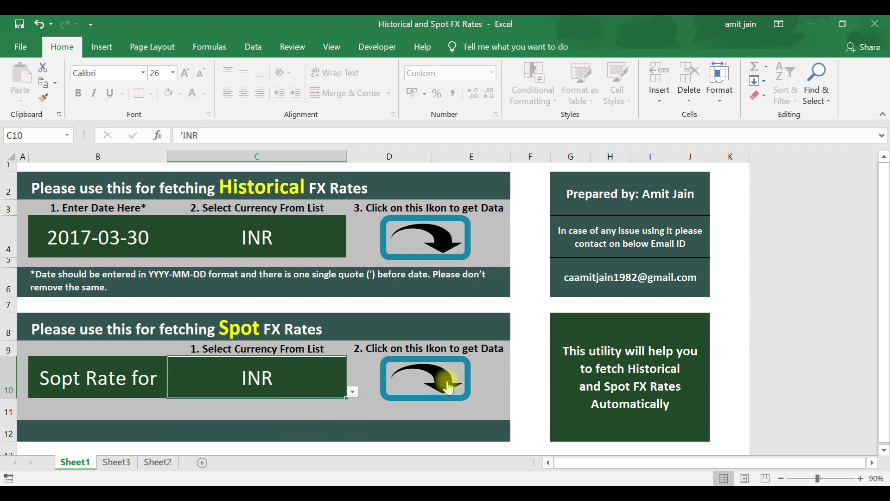
left_click(425, 378)
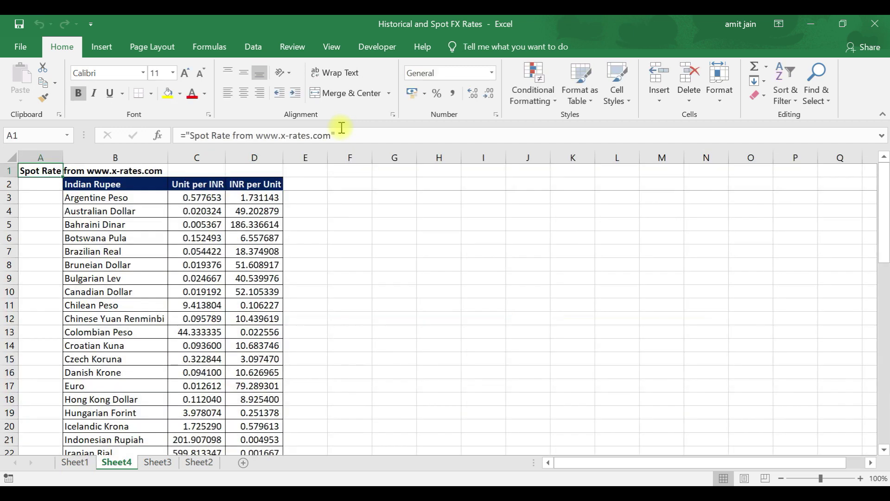
Step: Examine the spot table's column headers and the INR per Unit values for the Argentine Peso, Canadian Dollar and Euro
left_click(117, 184)
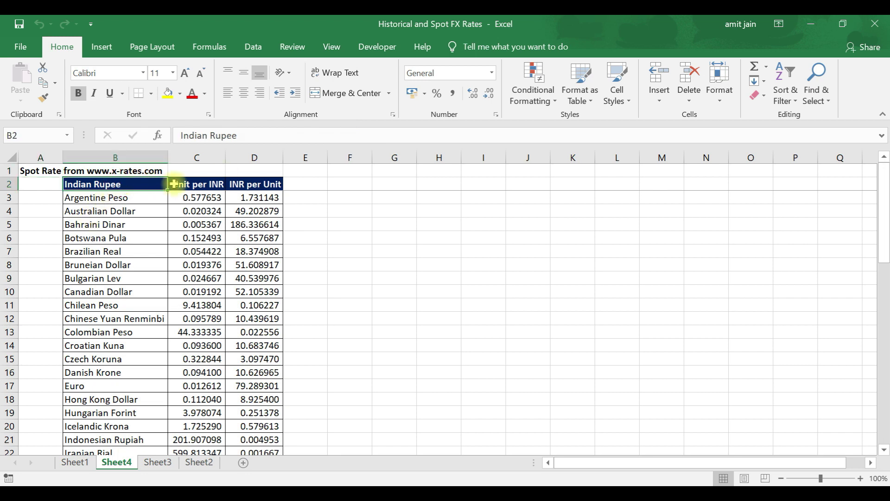
left_click(179, 186)
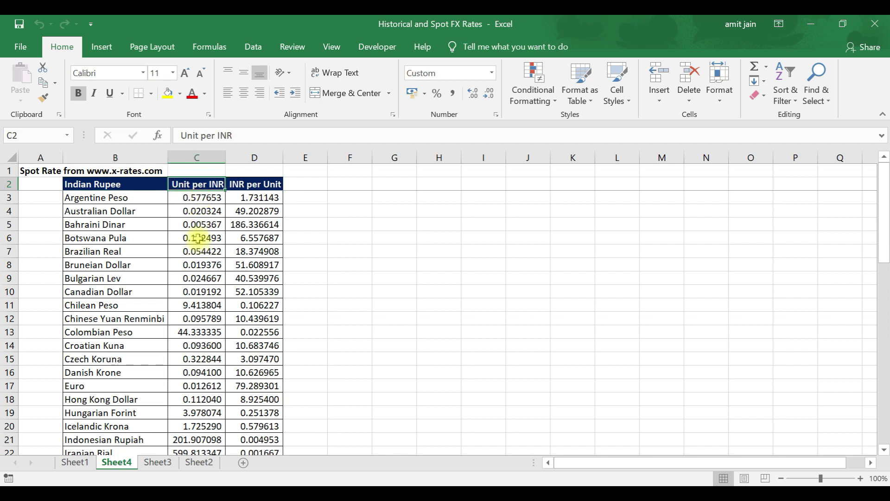
left_click(257, 185)
left_click(272, 196)
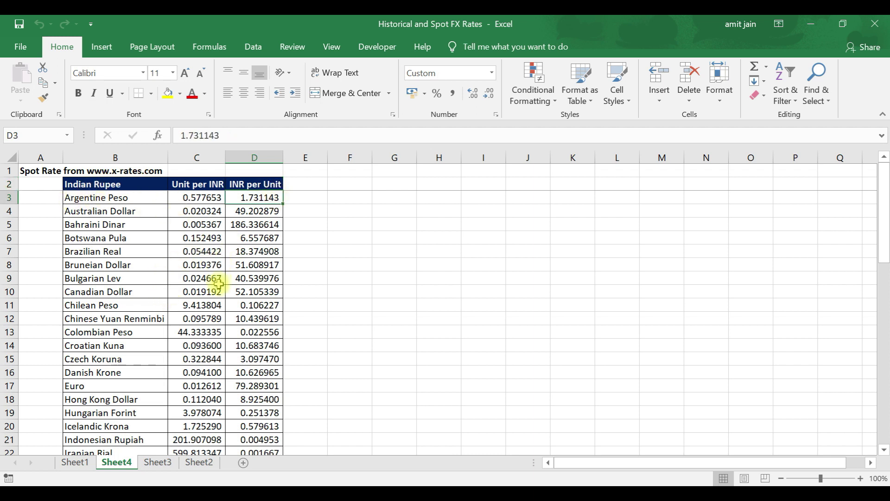
left_click(246, 292)
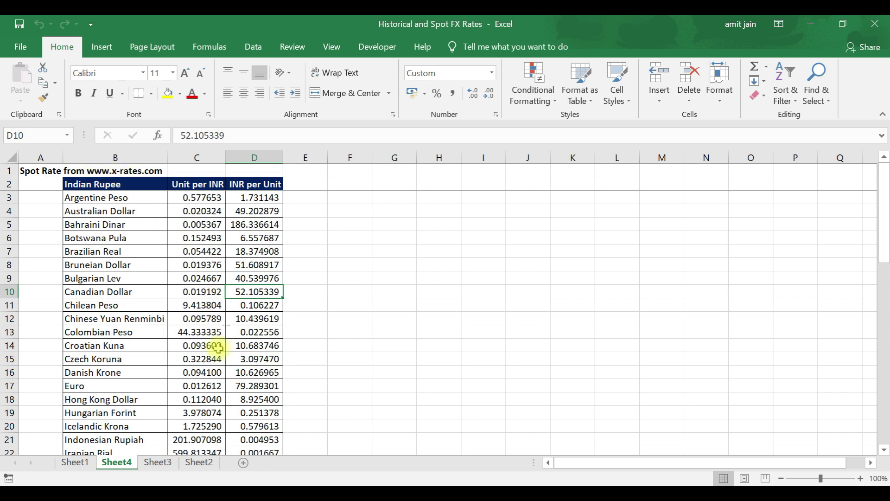
left_click(259, 397)
left_click(266, 386)
Step: Examine the INR per Unit spot values for the US Dollar, Swiss Franc and Singapore Dollar, and recheck the Indian Rupee header
scroll(266, 386, "down", 14)
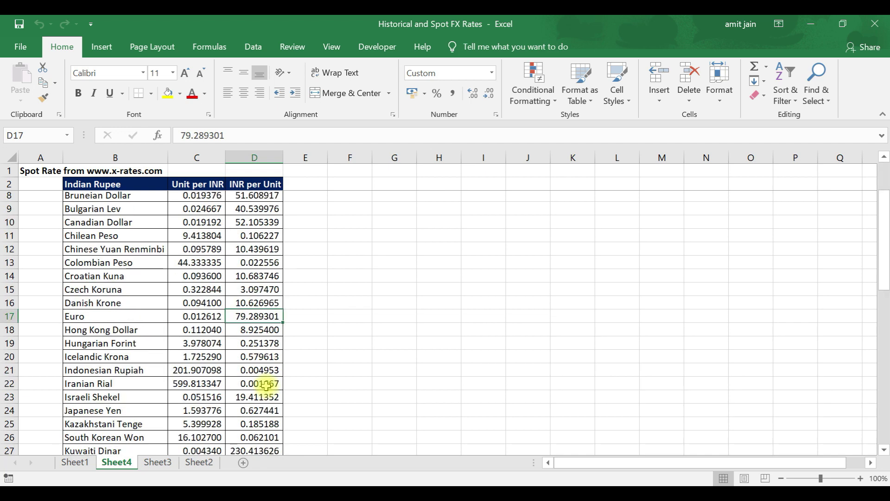
scroll(264, 386, "down", 2)
scroll(266, 394, "up", 4)
left_click(266, 400)
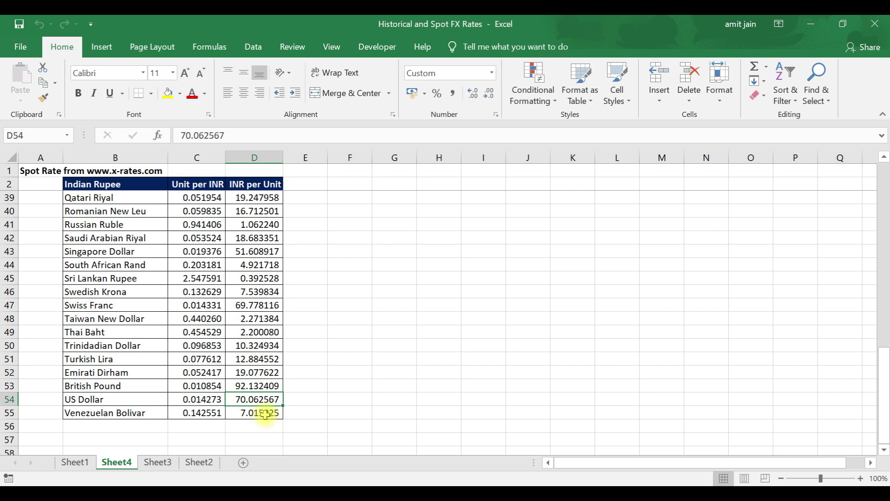
left_click(268, 305)
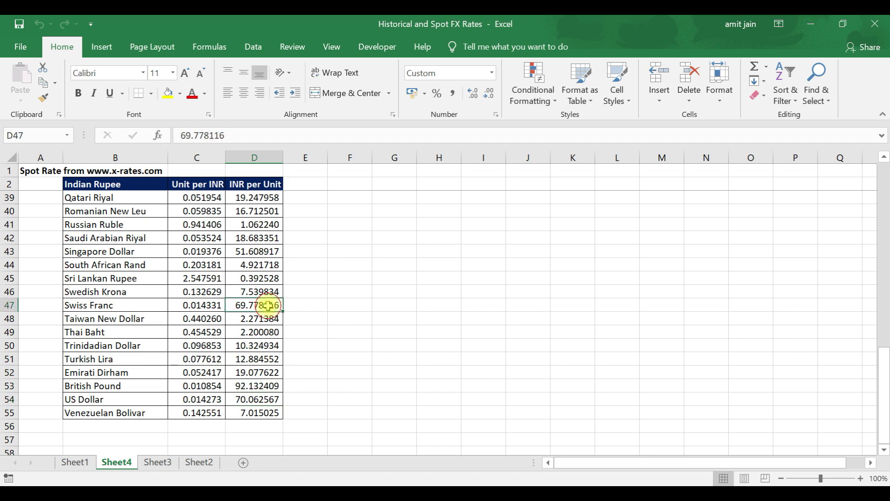
left_click(256, 252)
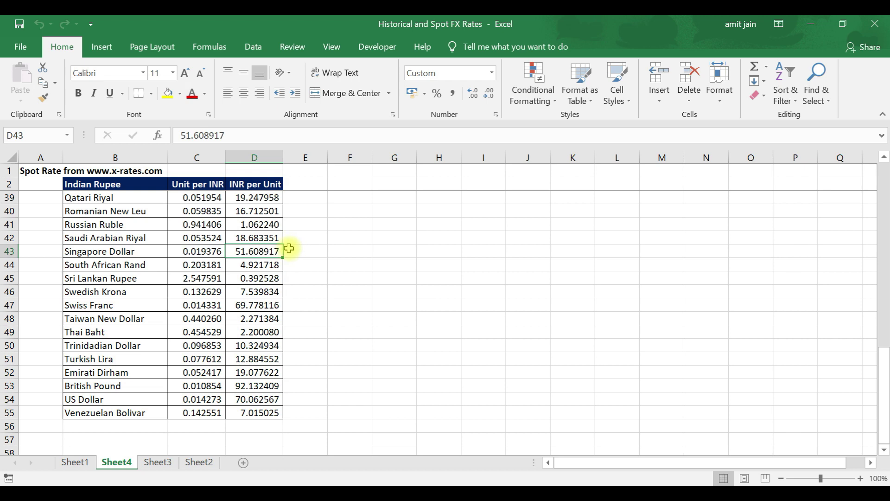
scroll(234, 359, "up", 12)
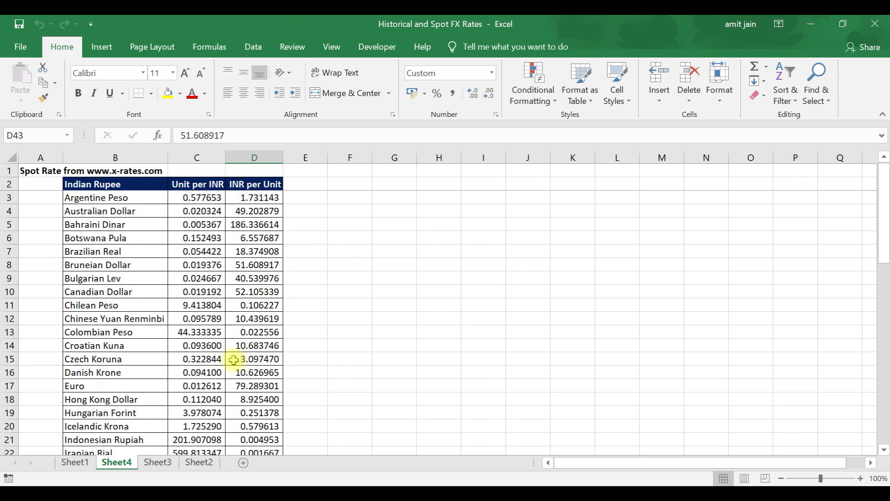
left_click_drag(123, 197, 121, 185)
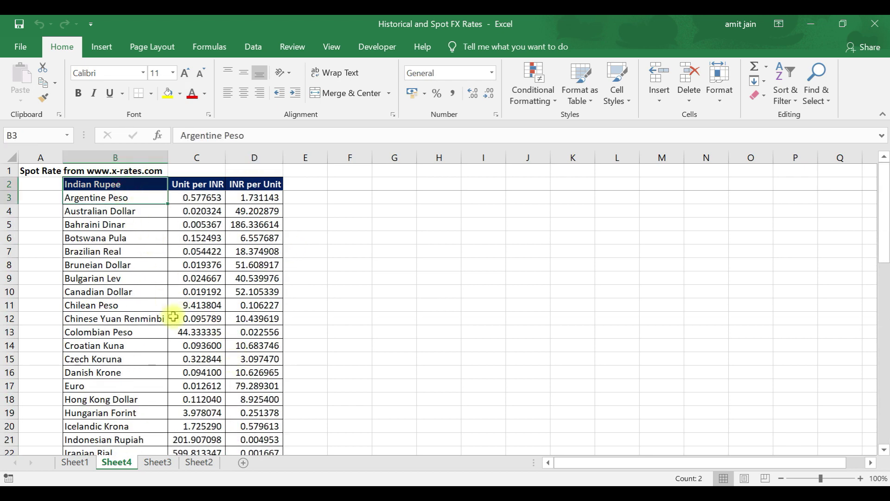
left_click(129, 184)
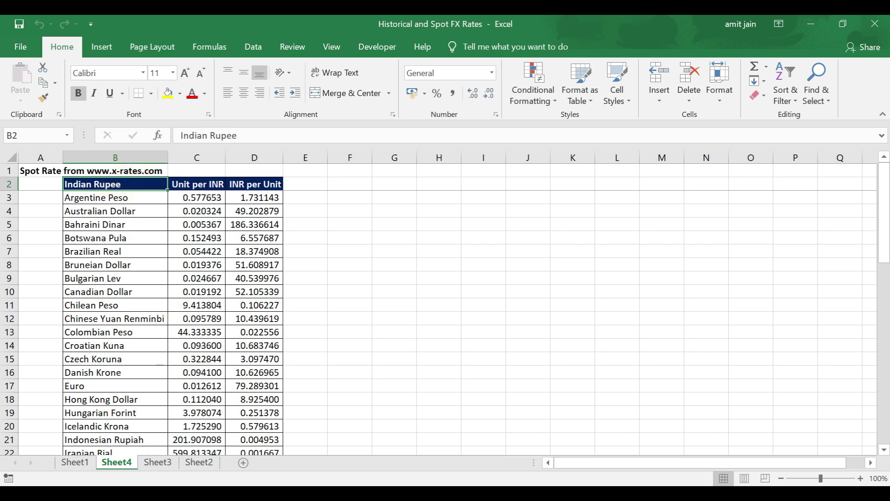
Step: Show the historical INR rates on Sheet3, switch to Chrome and open the Historical Currency Rates page on xe.com
left_click(159, 466)
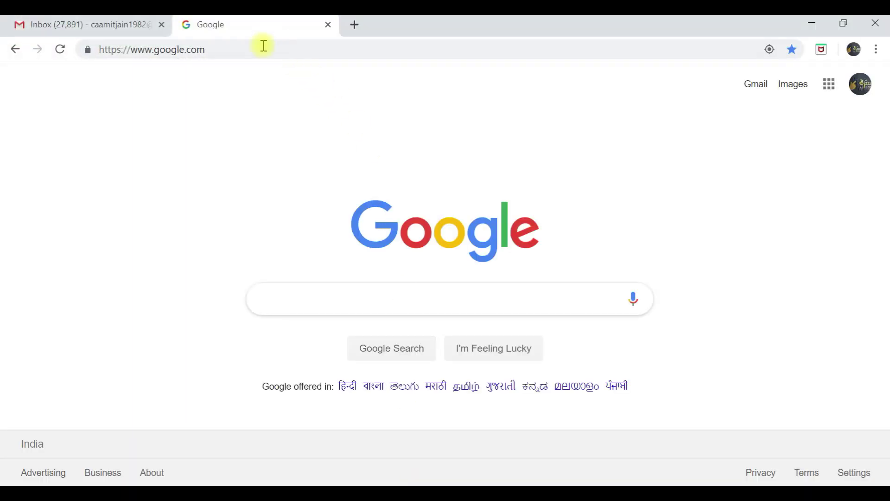
left_click(268, 50)
type("xe")
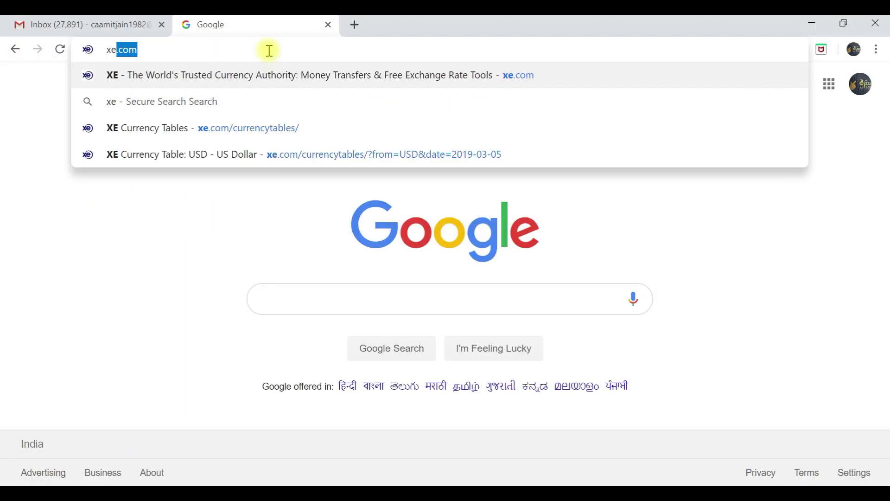
key("Return")
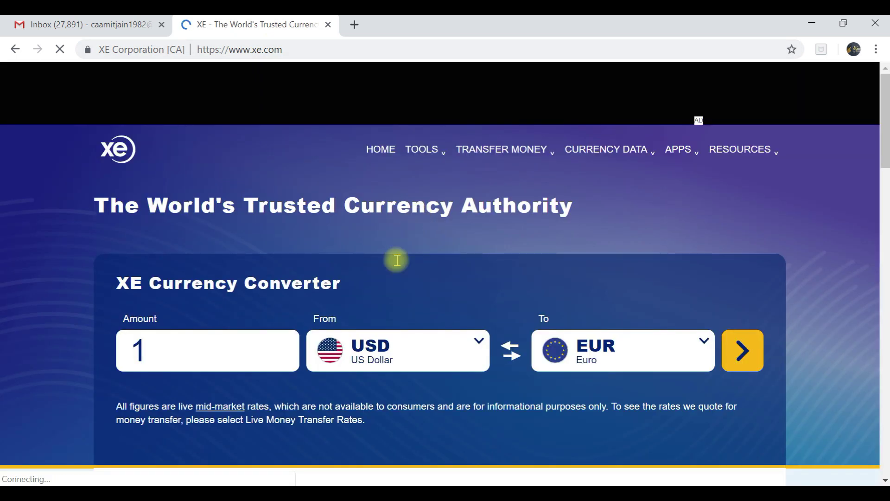
left_click(454, 152)
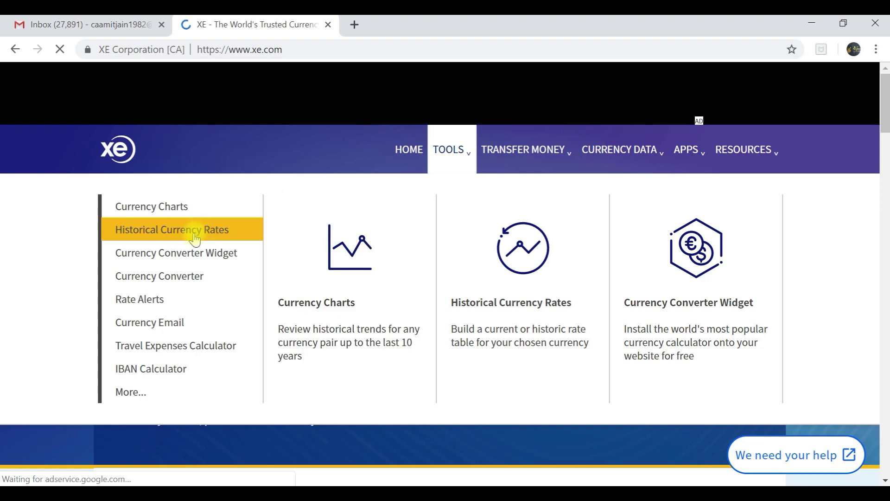
left_click(195, 237)
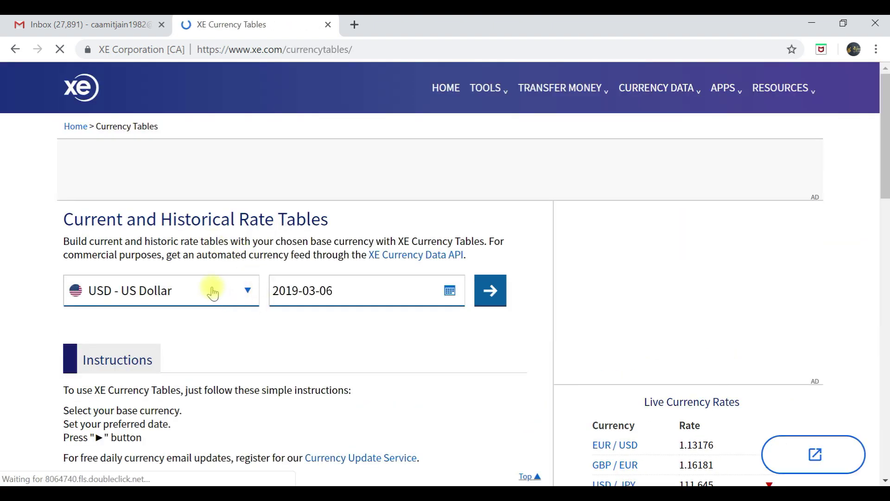
Step: Generate the XE rate table with INR - Indian Rupee as base currency and 2017-03-30 as the date
left_click(194, 292)
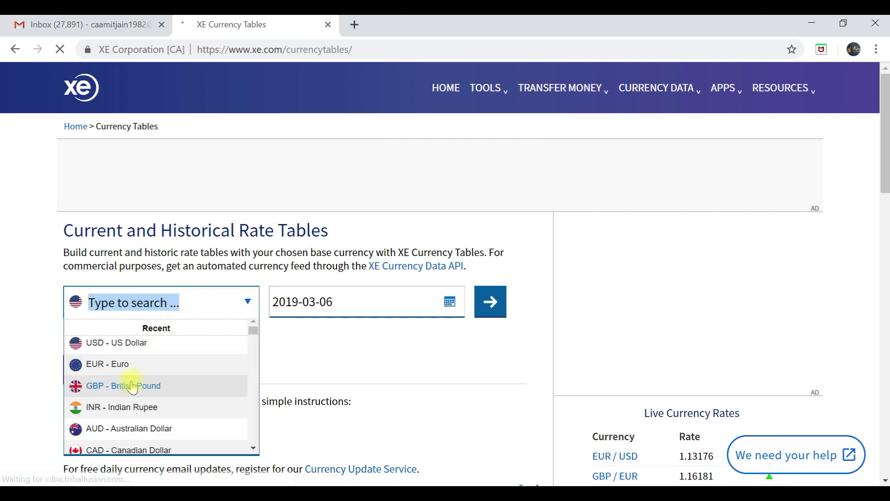
left_click(127, 408)
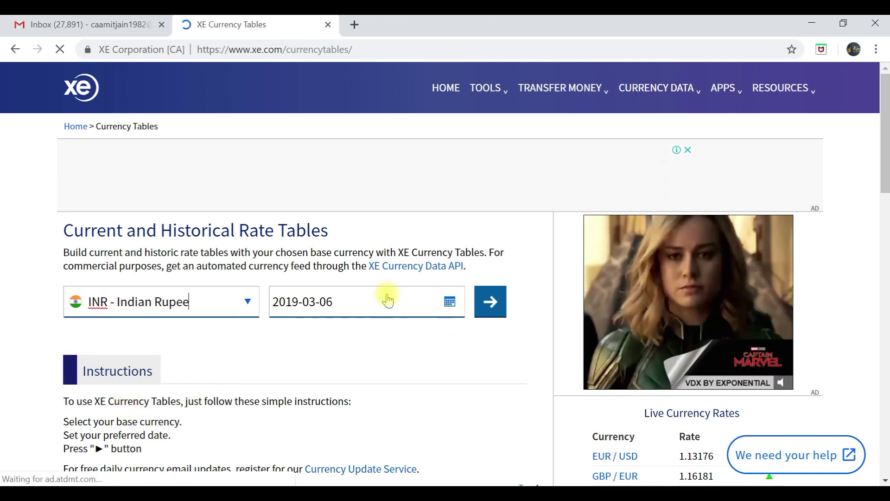
left_click(358, 304)
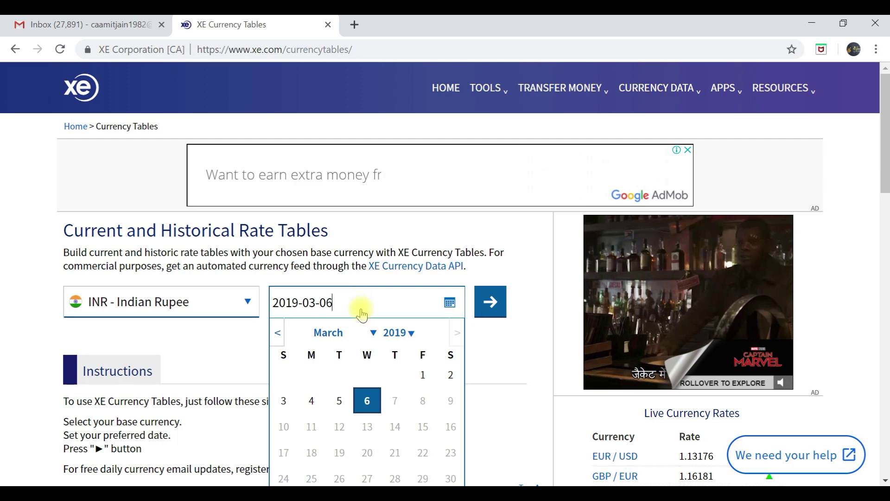
left_click(411, 334)
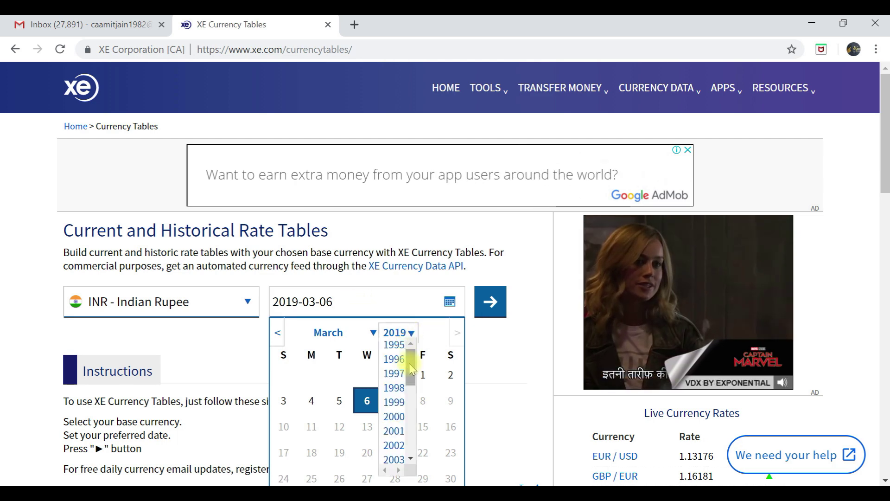
left_click_drag(413, 389, 402, 432)
left_click(401, 433)
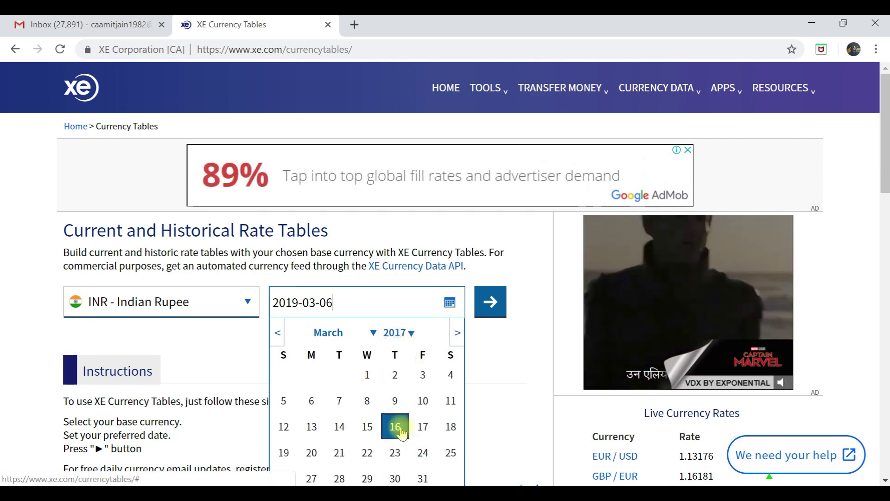
left_click(395, 478)
left_click(490, 301)
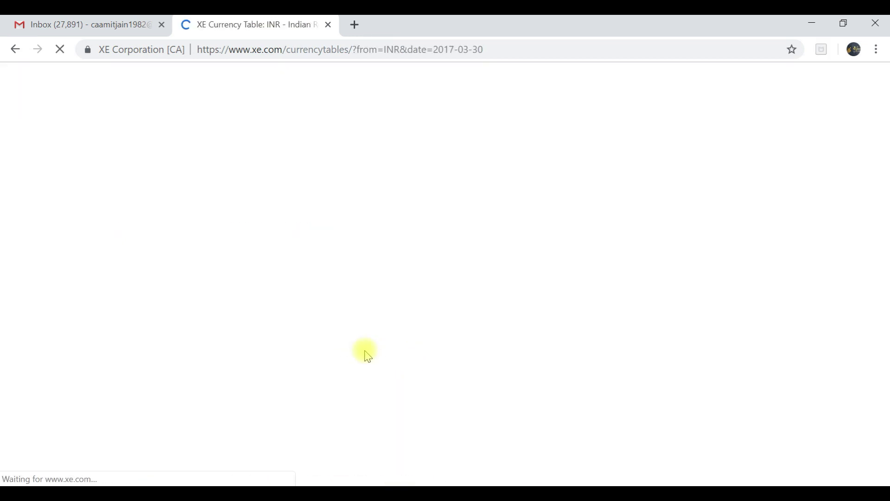
Step: Compare the XE website's INR per Unit value for the US Dollar with the one on Sheet3 in Excel
scroll(366, 355, "down", 3)
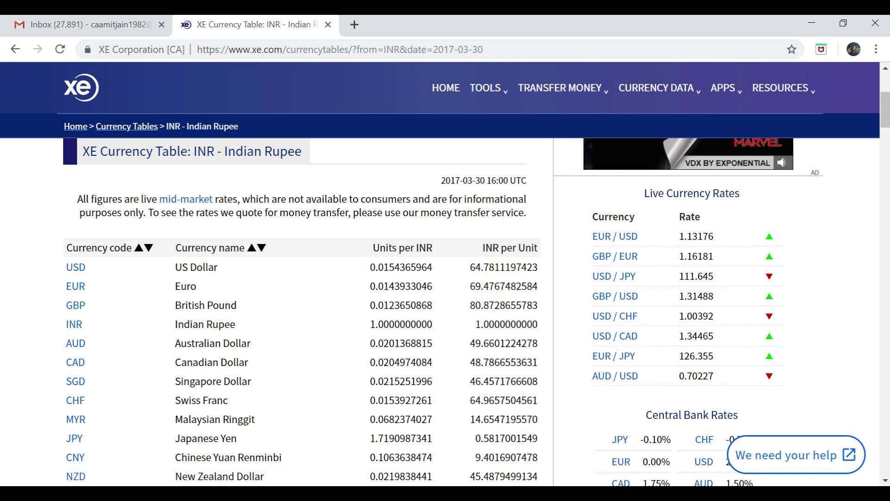
left_click(575, 492)
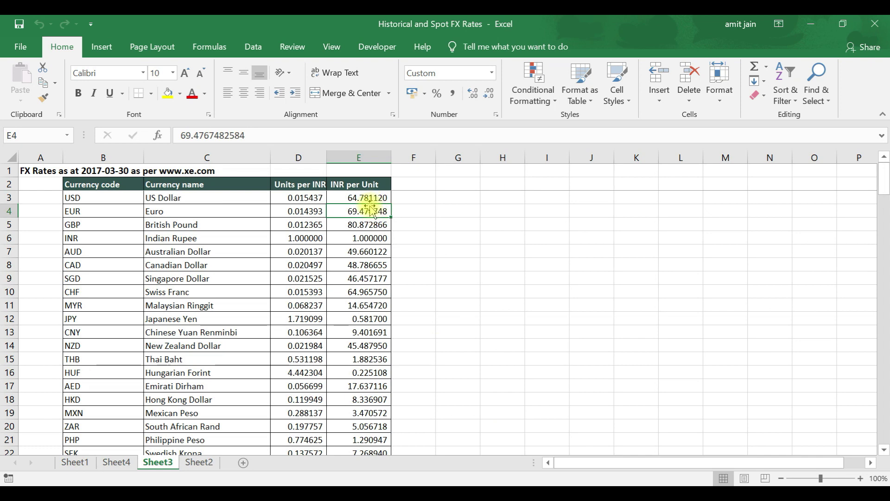
left_click(382, 197)
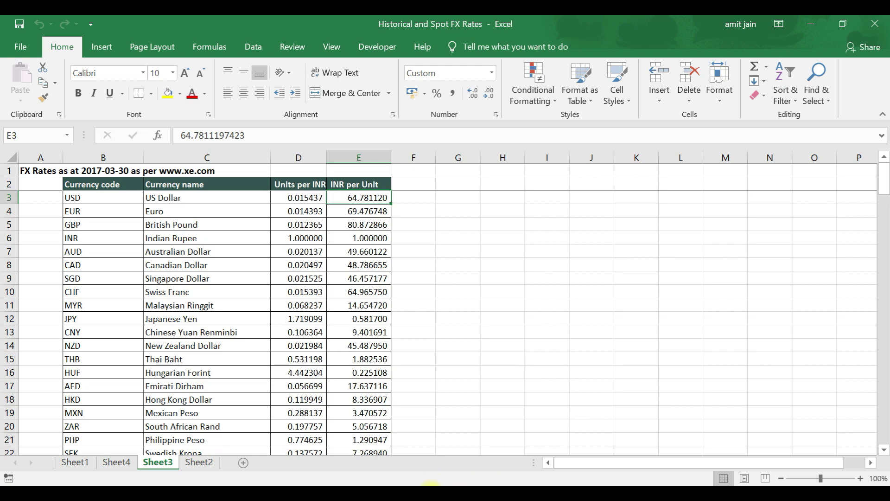
mouse_move(426, 485)
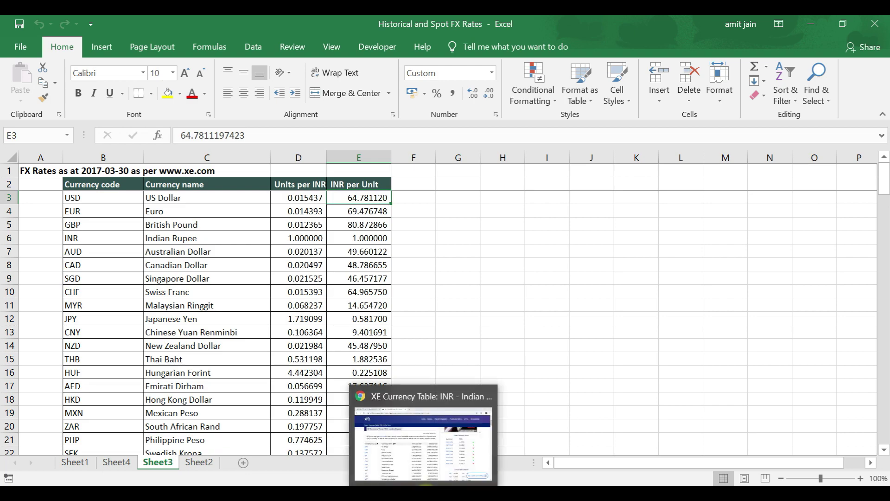
left_click(426, 485)
scroll(404, 313, "up", 2)
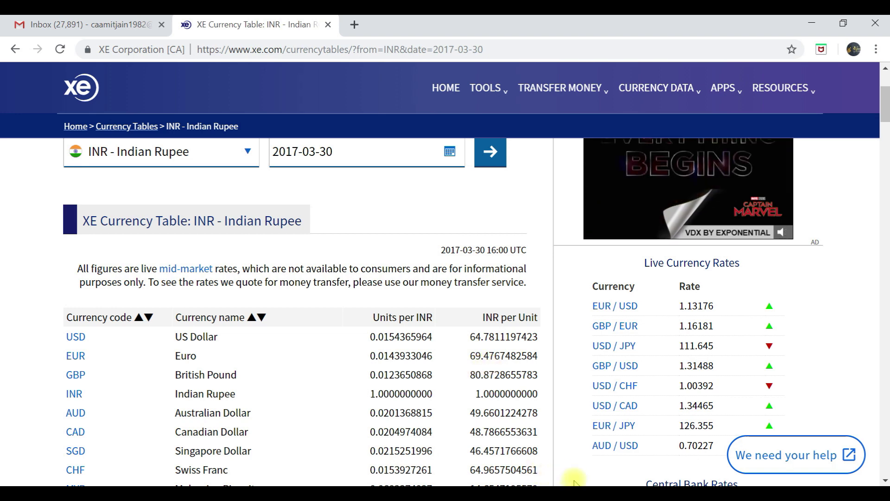
mouse_move(620, 492)
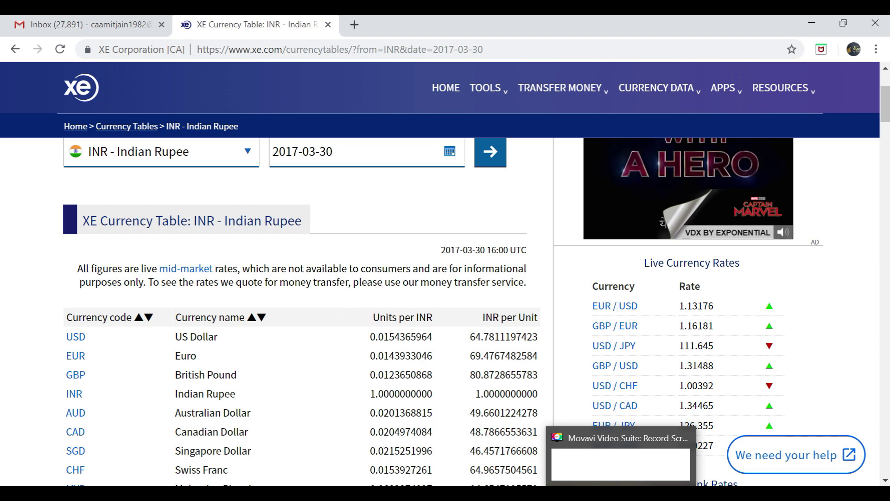
left_click(448, 493)
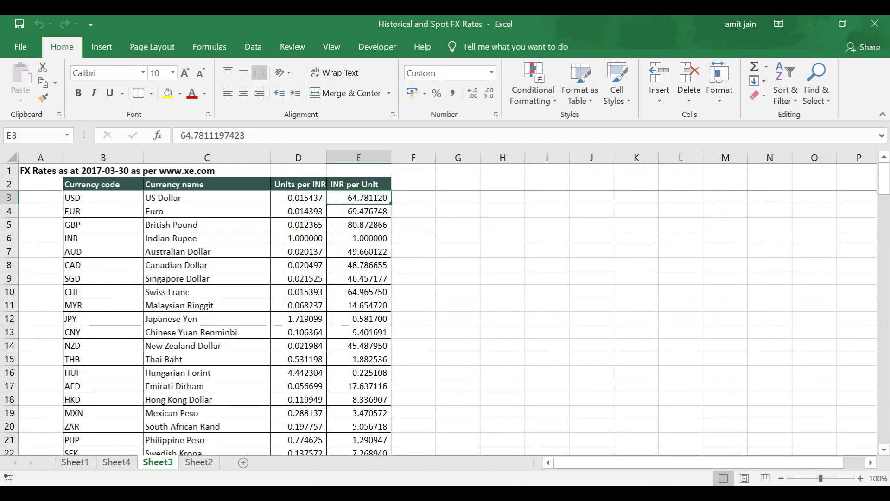
Step: Compare the Euro and British Pound INR per Unit values on Sheet3 with the XE table in Chrome, and recheck the US Dollar
left_click(371, 211)
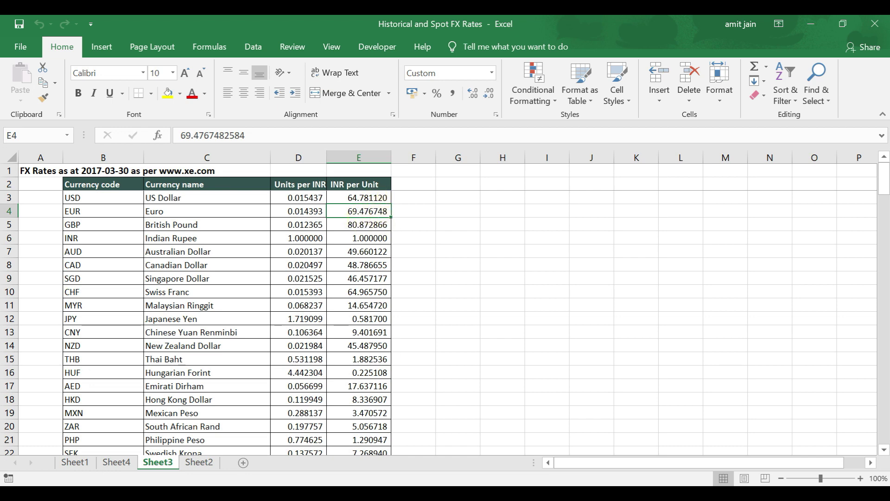
key("alt+Tab")
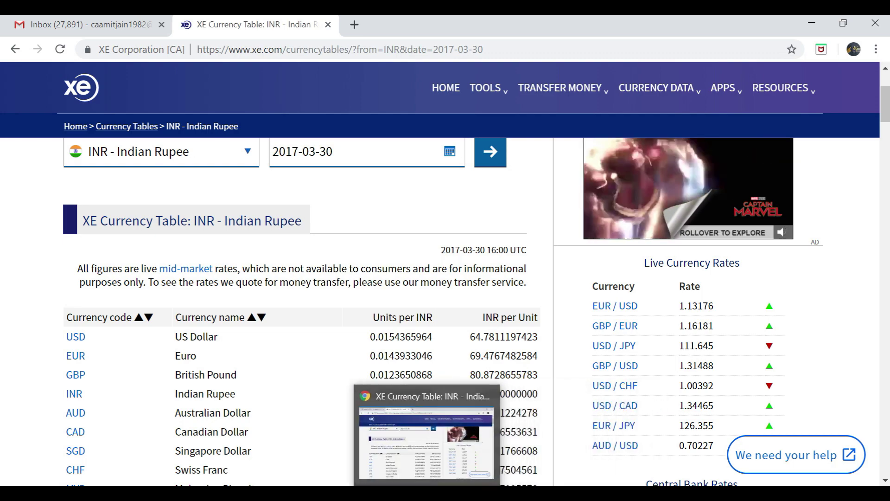
left_click(589, 493)
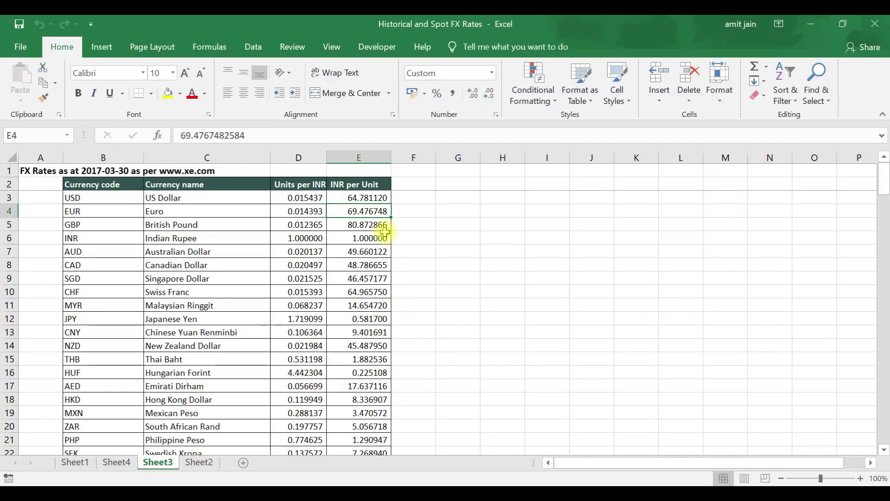
left_click(382, 227)
left_click(368, 197)
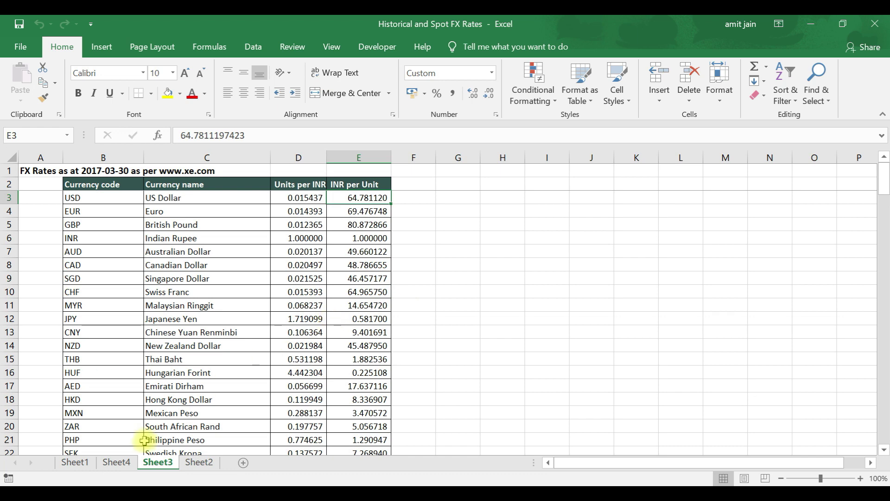
Step: Review the spot rates on Sheet4 and the historical rates on Sheet3, and return to the utility's input form on Sheet1
left_click(117, 463)
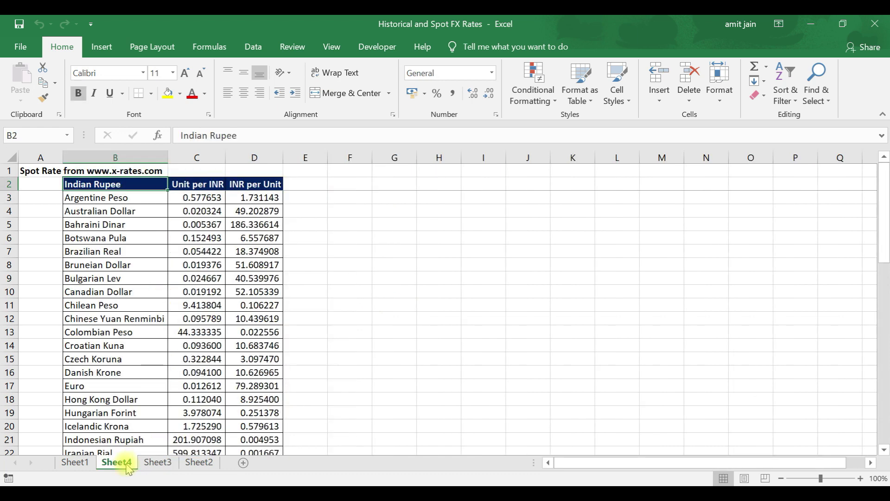
left_click(157, 462)
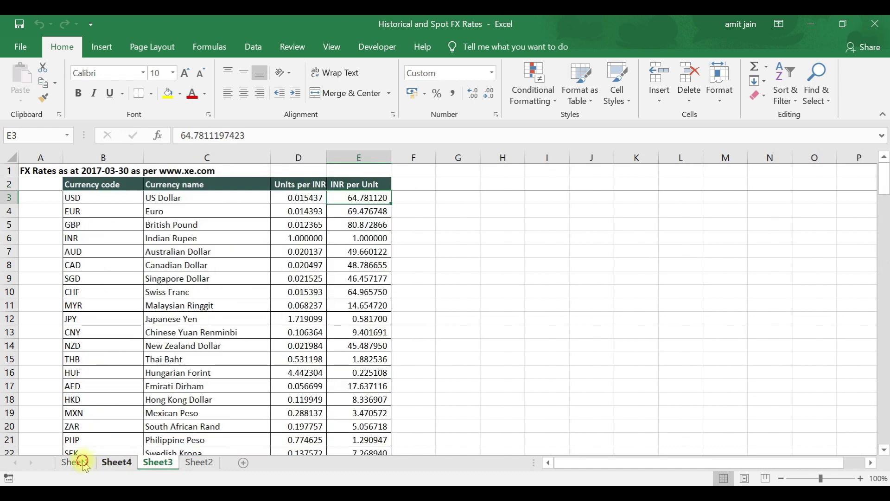
left_click(74, 462)
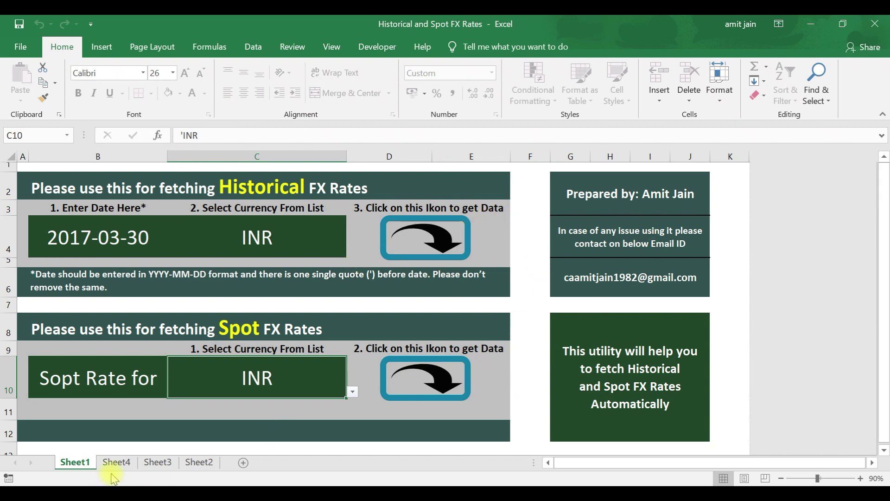